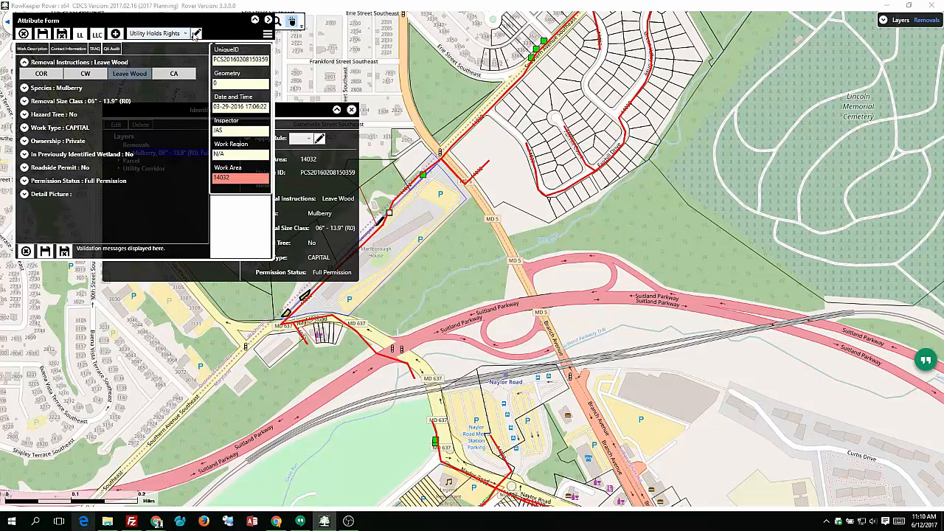
- Zoom the map out around the Southern Avenue corridor with the Zoom Out tool
{"action": "left_click", "coordinate": [266, 35]}
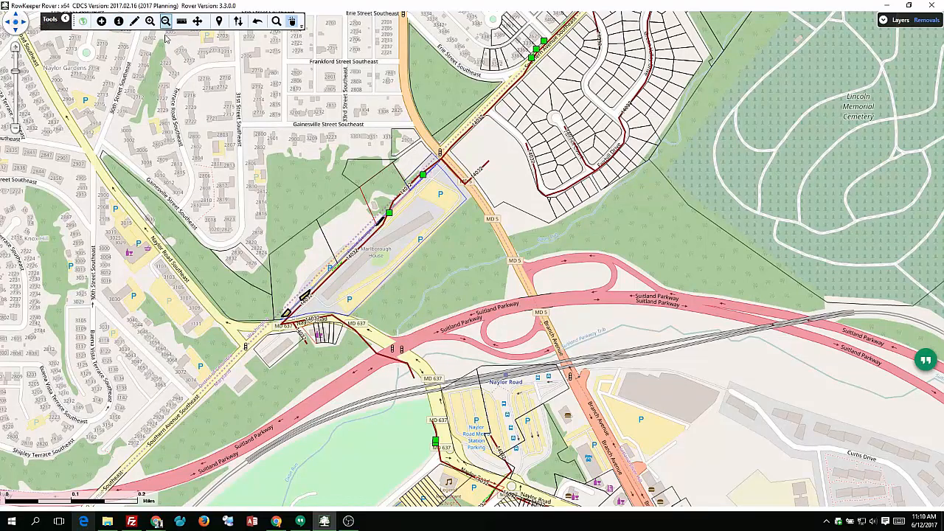
{"action": "left_click", "coordinate": [165, 21]}
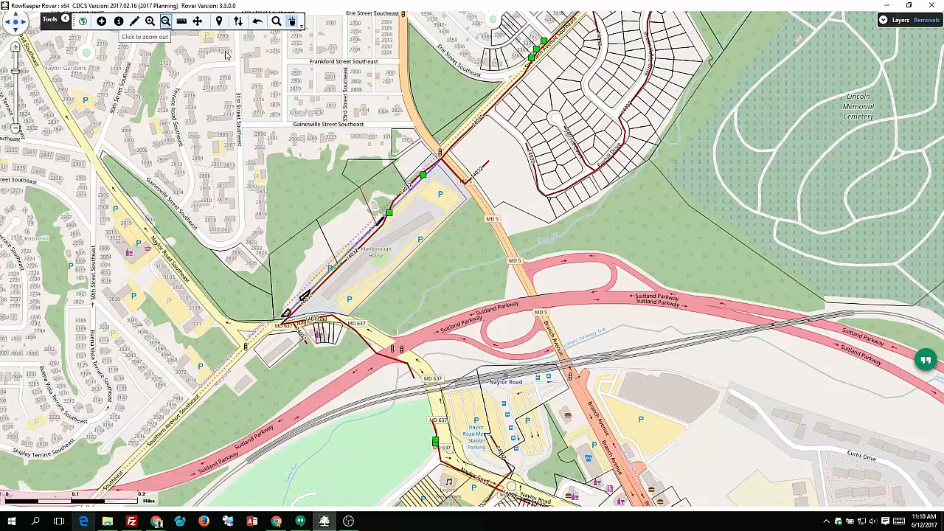
{"action": "left_click", "coordinate": [468, 249]}
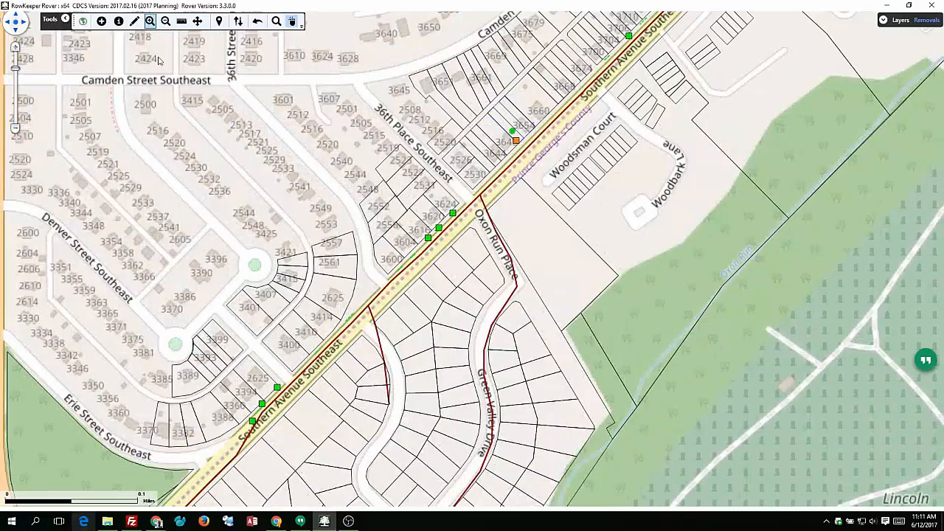
- Identify two of the green removal features along Southern Avenue Southeast near Oxon Run Place and close their details
{"action": "left_click", "coordinate": [120, 23]}
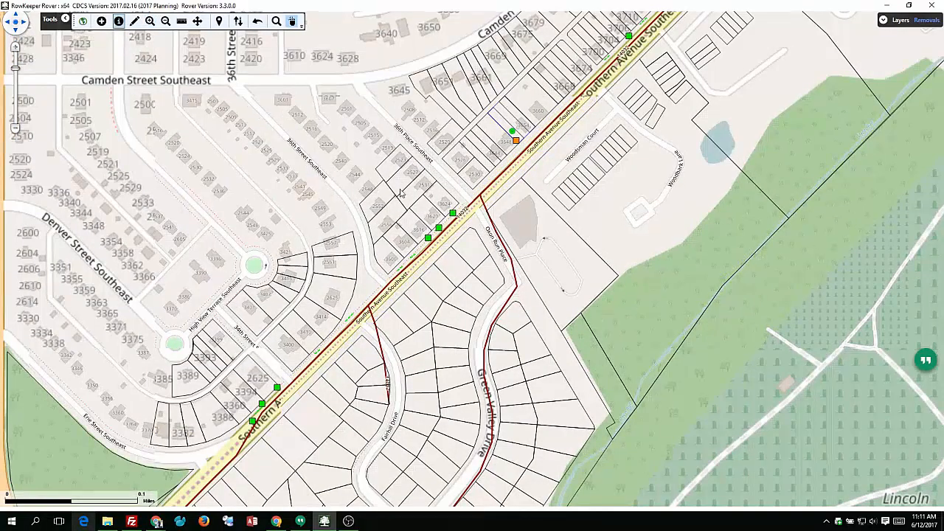
{"action": "left_click", "coordinate": [451, 214]}
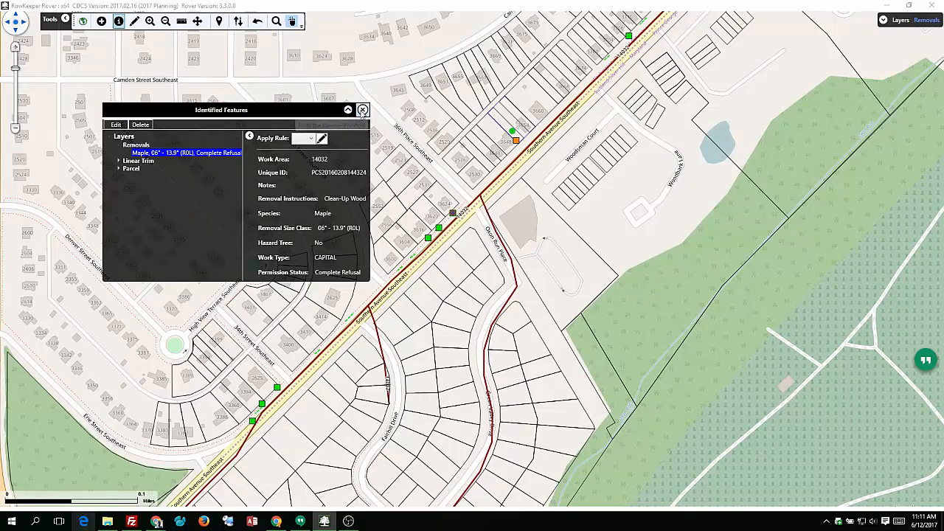
{"action": "left_click", "coordinate": [362, 110]}
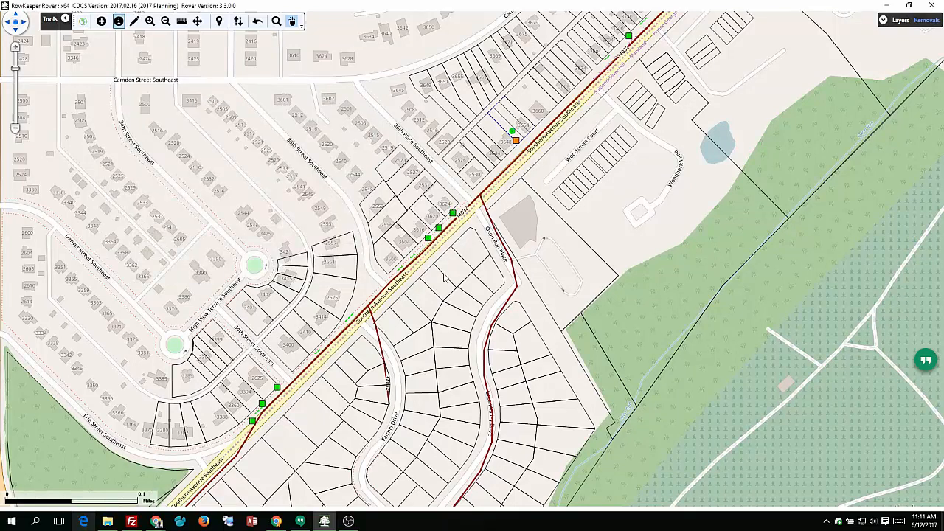
{"action": "left_click", "coordinate": [428, 237]}
{"action": "left_click", "coordinate": [356, 109]}
- Identify the orange removal feature northeast of Oxon Run Place and copy its Unique ID from the results
{"action": "left_click", "coordinate": [517, 142]}
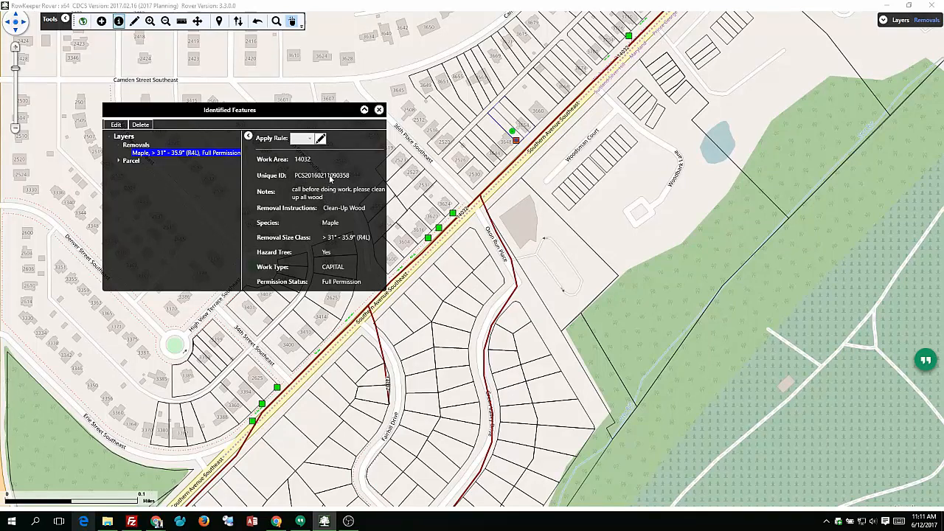
{"action": "left_click", "coordinate": [331, 178]}
{"action": "key", "text": "alt+Tab"}
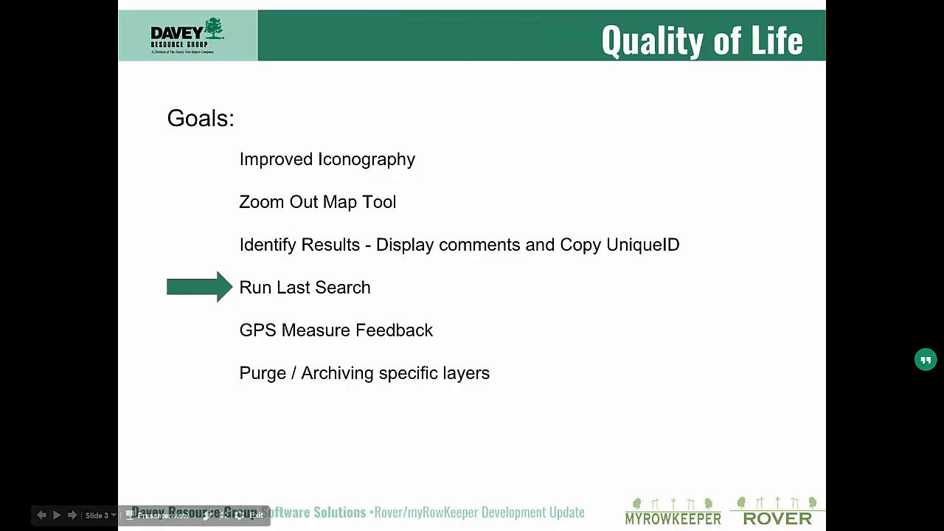
{"action": "key", "text": "alt+Tab"}
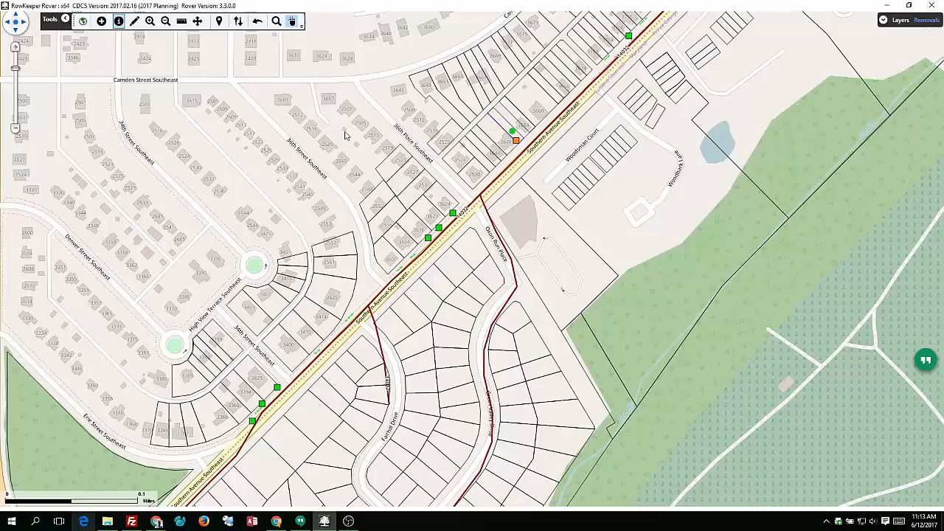
- Search the Removals work layer for features whose species is Maple
{"action": "left_click", "coordinate": [276, 21]}
{"action": "left_click", "coordinate": [447, 252]}
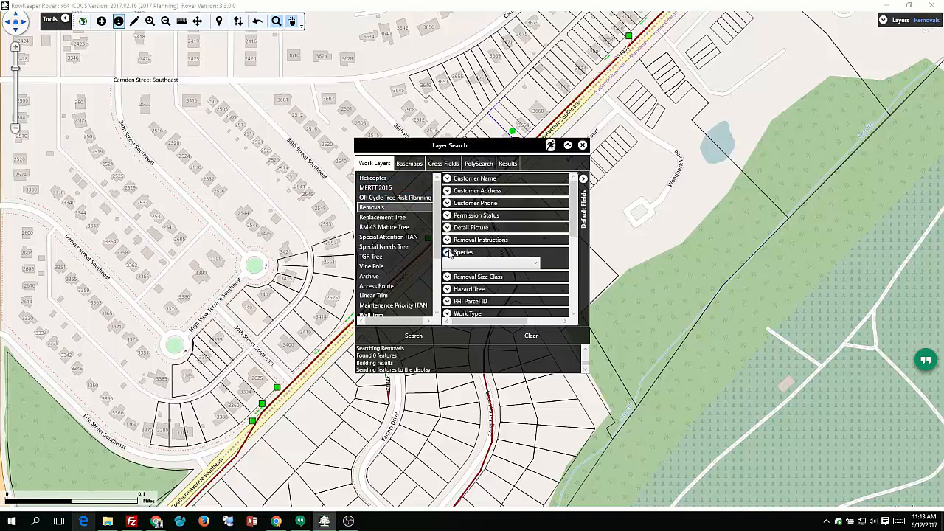
{"action": "left_click", "coordinate": [447, 253]}
{"action": "left_click", "coordinate": [536, 264]}
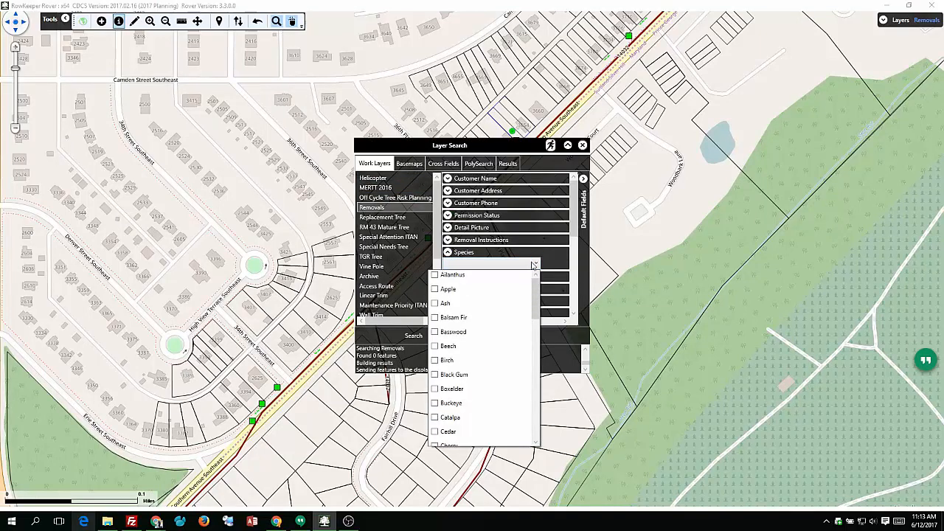
{"action": "scroll", "coordinate": [433, 377], "scroll_direction": "down", "scroll_amount": 6}
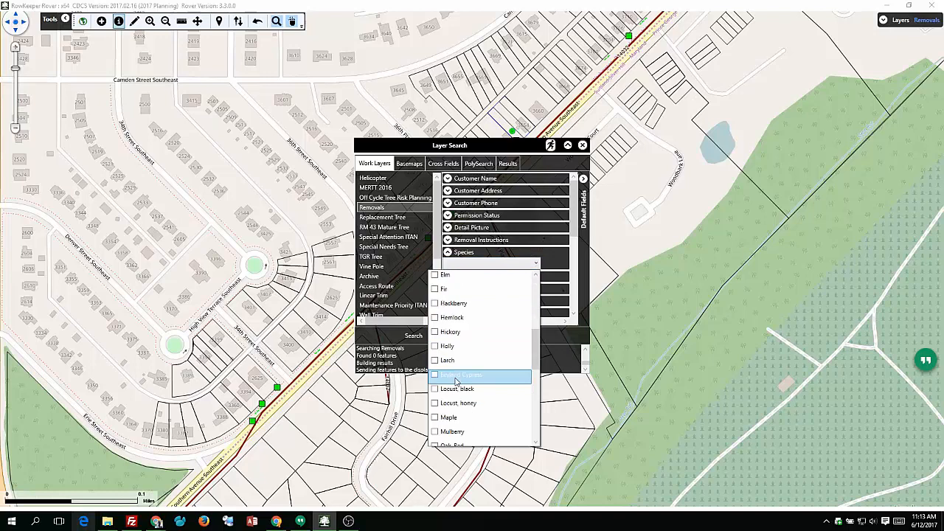
{"action": "left_click", "coordinate": [434, 375]}
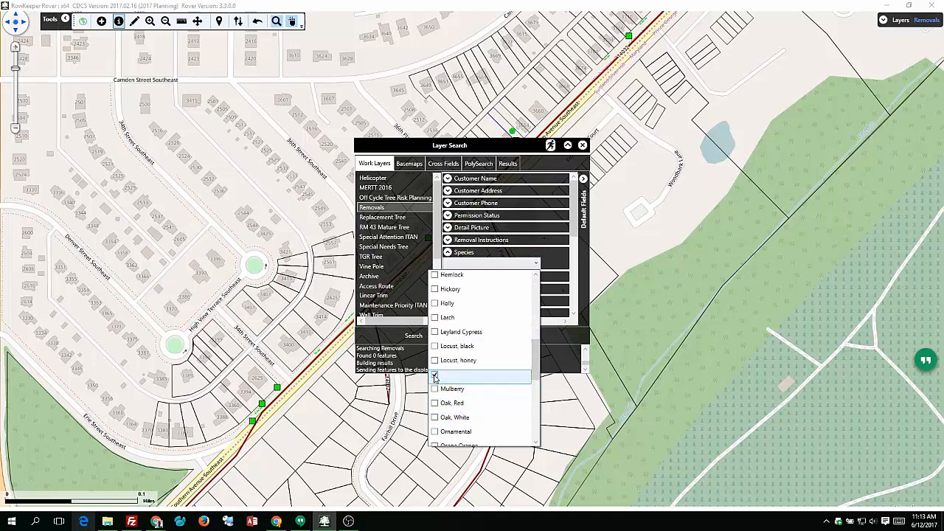
{"action": "left_click", "coordinate": [506, 259]}
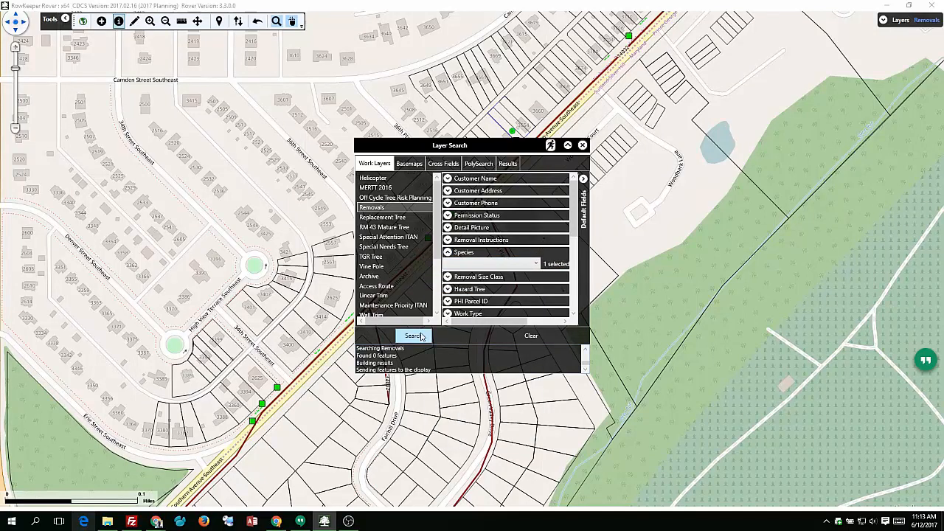
{"action": "left_click", "coordinate": [414, 336]}
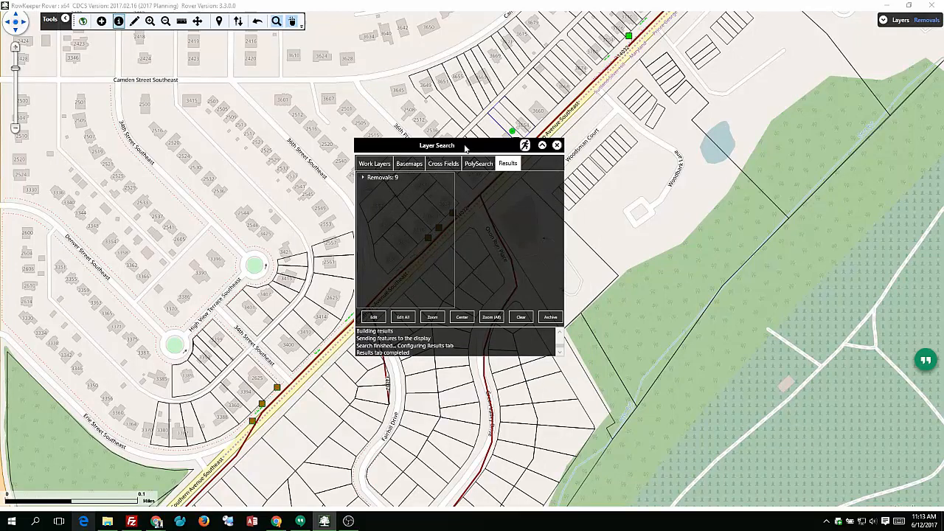
- Examine the details of several maple removals in the search results and close the search window
{"action": "left_click_drag", "start_coordinate": [467, 146], "coordinate": [680, 130]}
{"action": "left_click", "coordinate": [576, 163]}
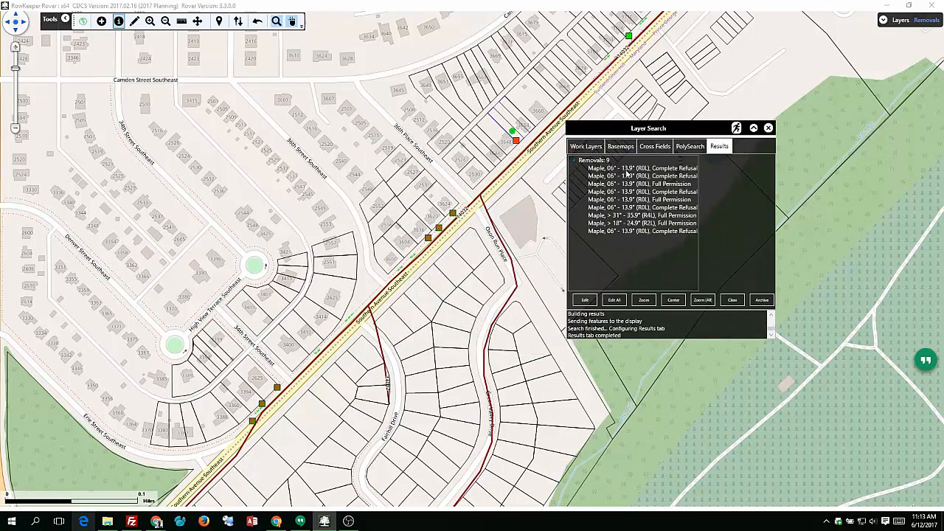
{"action": "left_click", "coordinate": [629, 179]}
{"action": "left_click", "coordinate": [628, 200]}
{"action": "left_click", "coordinate": [628, 223]}
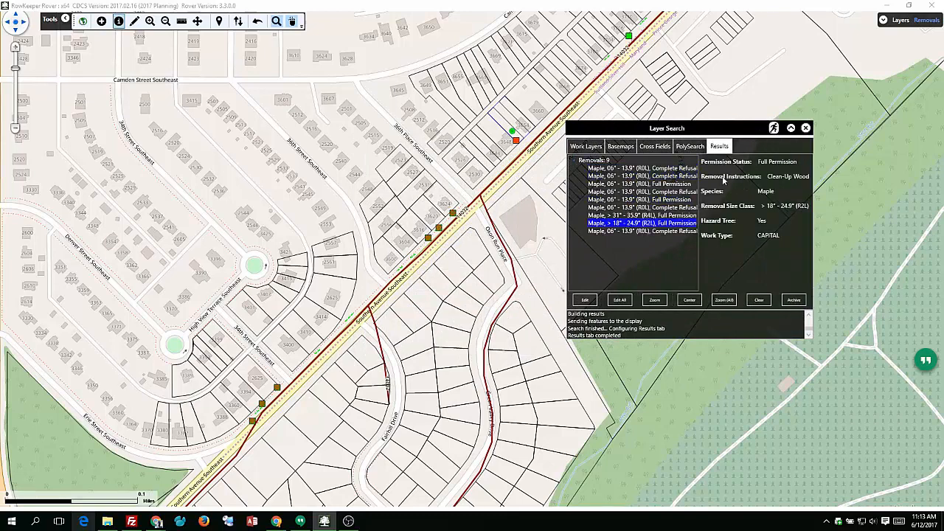
{"action": "left_click", "coordinate": [655, 178]}
{"action": "left_click", "coordinate": [644, 208]}
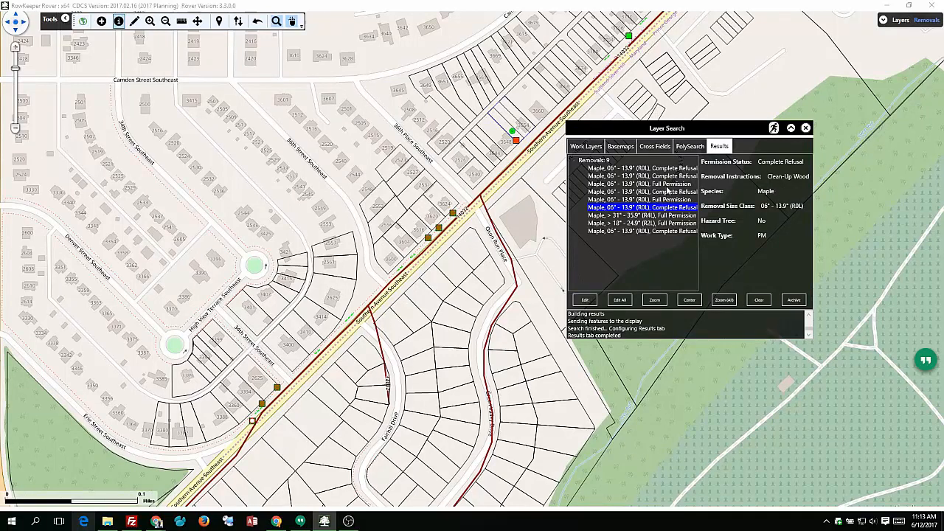
{"action": "left_click", "coordinate": [806, 128]}
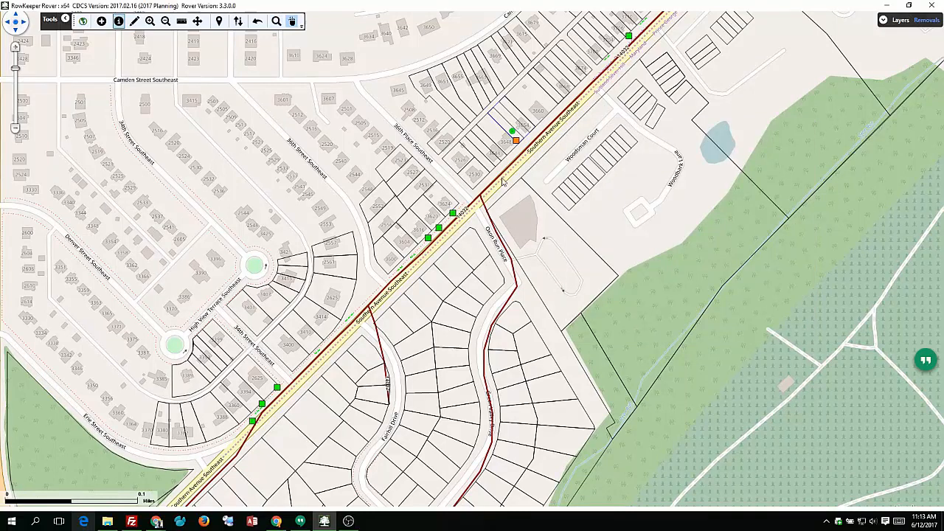
- Pan the map northeast along Southern Avenue, run the last layer search again, and close the open result windows
{"action": "left_click_drag", "start_coordinate": [602, 65], "coordinate": [552, 160]}
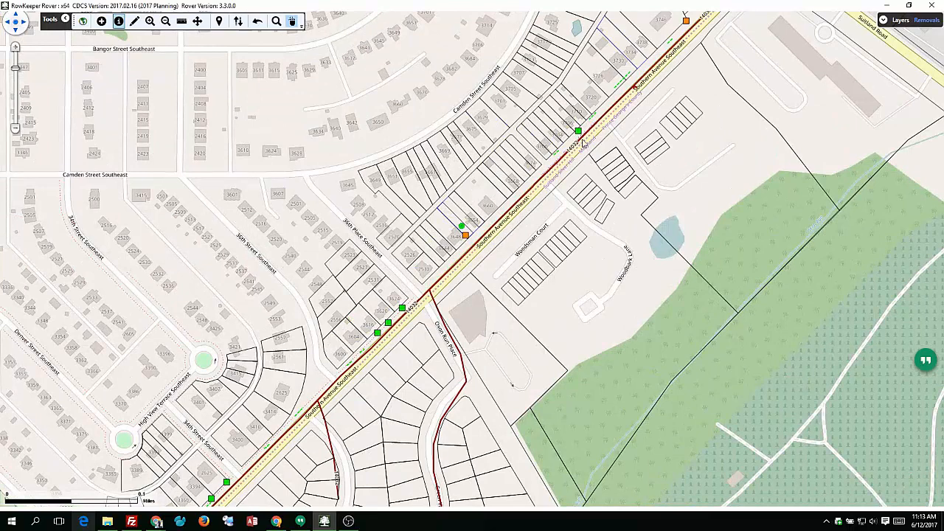
{"action": "left_click", "coordinate": [276, 20]}
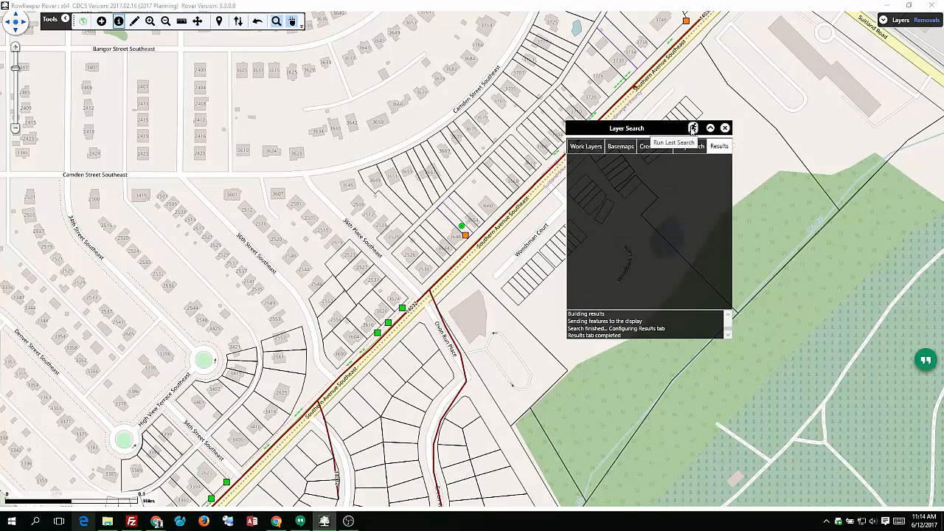
{"action": "left_click", "coordinate": [693, 129]}
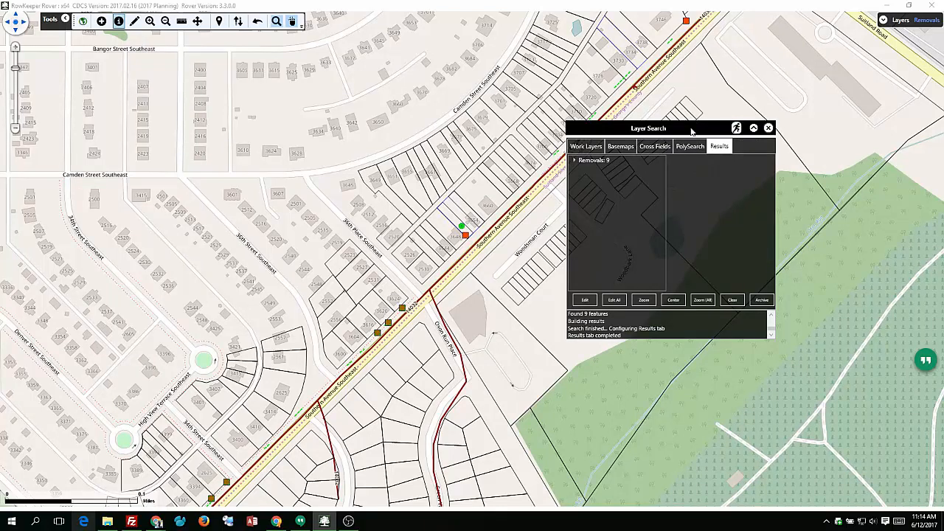
{"action": "left_click", "coordinate": [777, 128]}
{"action": "left_click", "coordinate": [771, 128]}
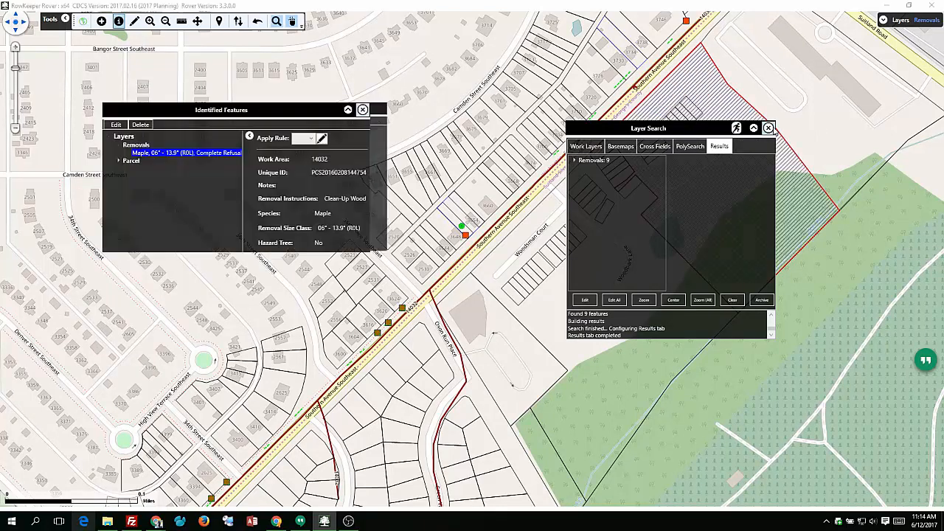
{"action": "left_click", "coordinate": [431, 109]}
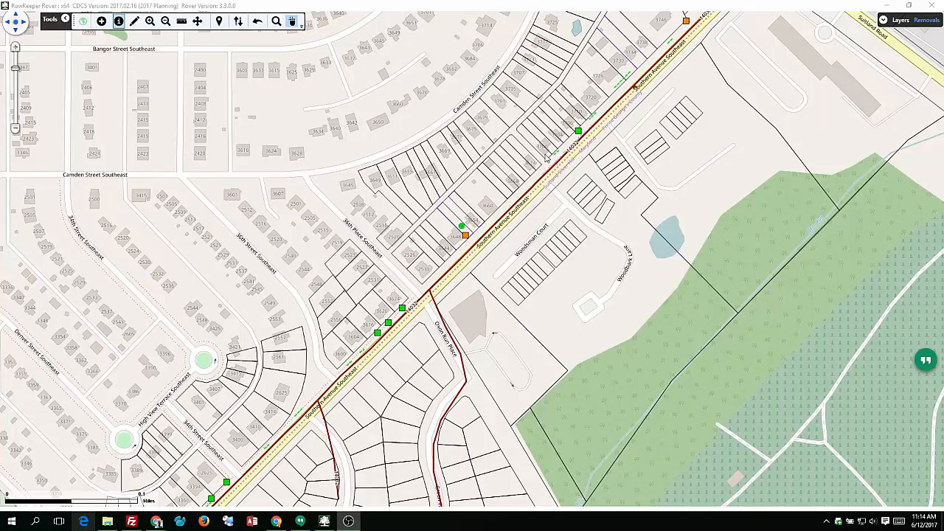
{"action": "key", "text": "alt+Tab"}
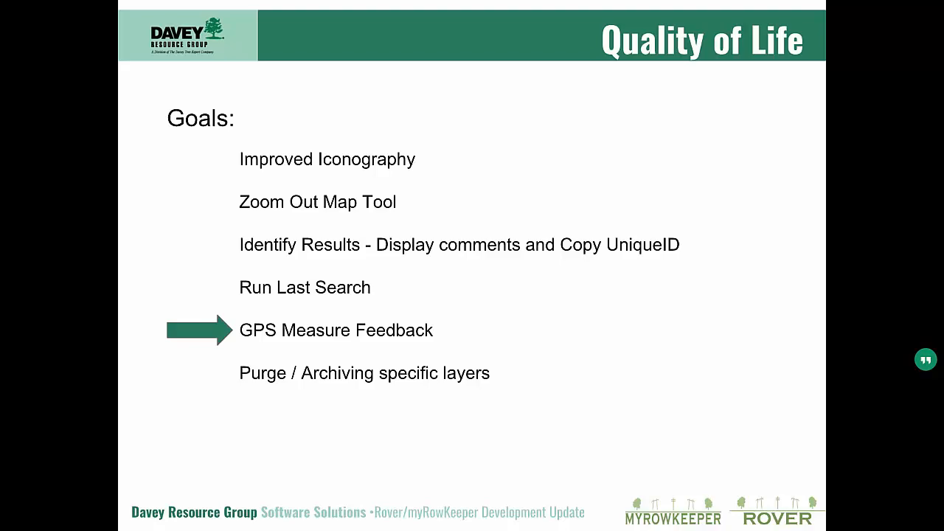
{"action": "key", "text": "alt+Tab"}
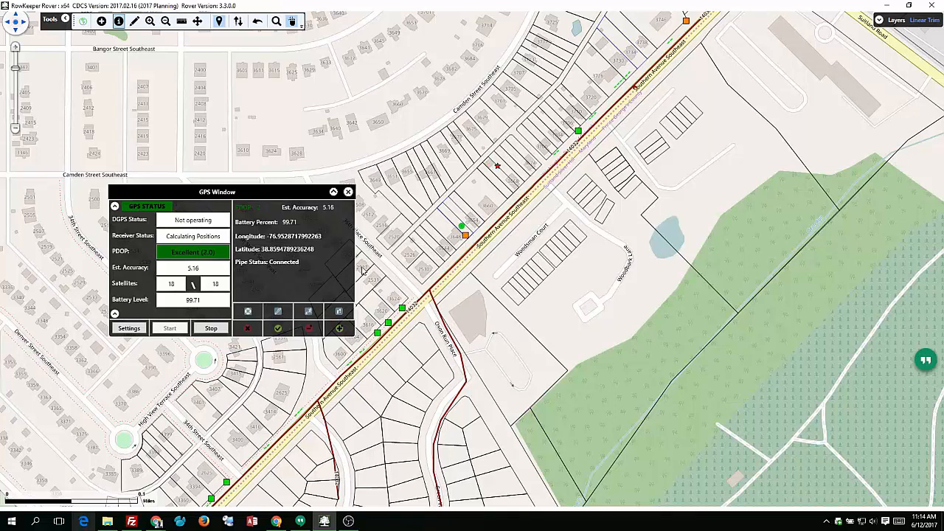
- Measure a path from the live GPS position, recording vertices to check the segment and total distances on the map
{"action": "left_click", "coordinate": [277, 332]}
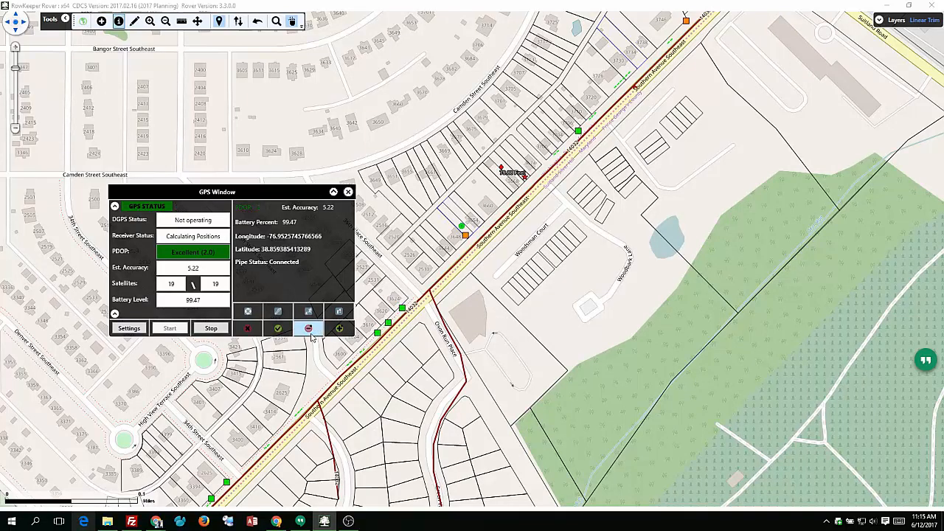
{"action": "left_click", "coordinate": [347, 333]}
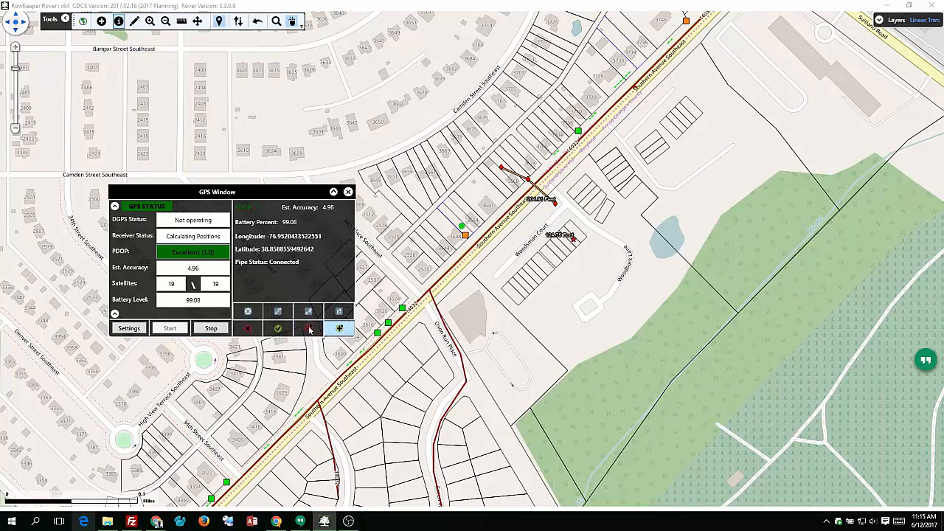
{"action": "left_click", "coordinate": [277, 315]}
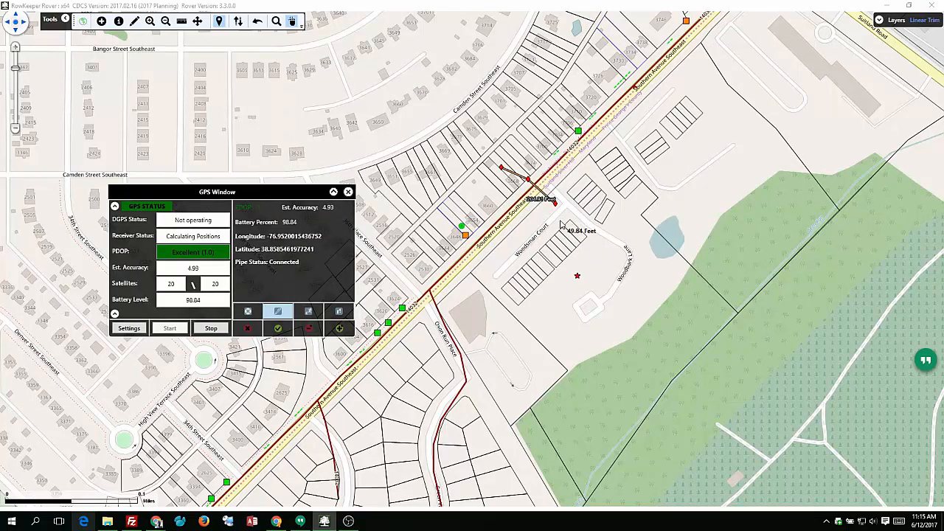
{"action": "left_click", "coordinate": [560, 221]}
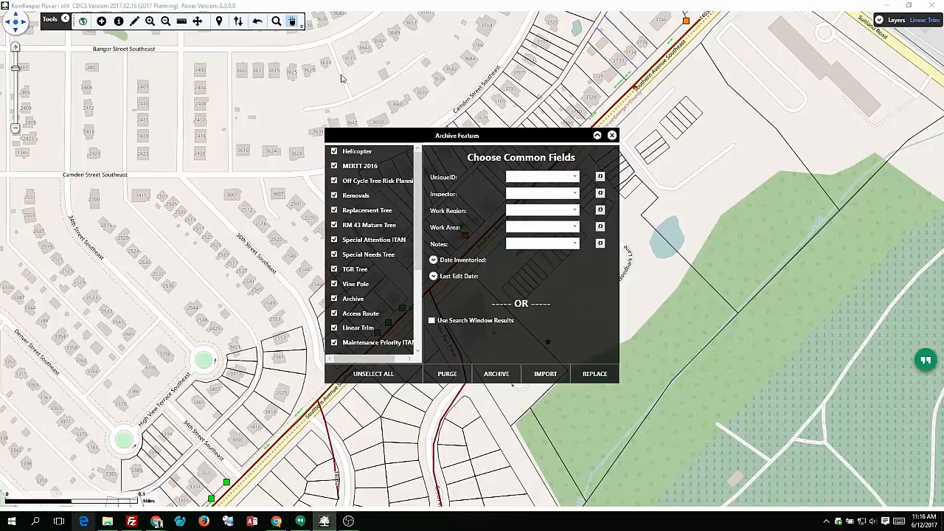
- Look through the layer list in the Archive Features window and deselect all layers
{"action": "left_click_drag", "start_coordinate": [420, 135], "coordinate": [452, 125]}
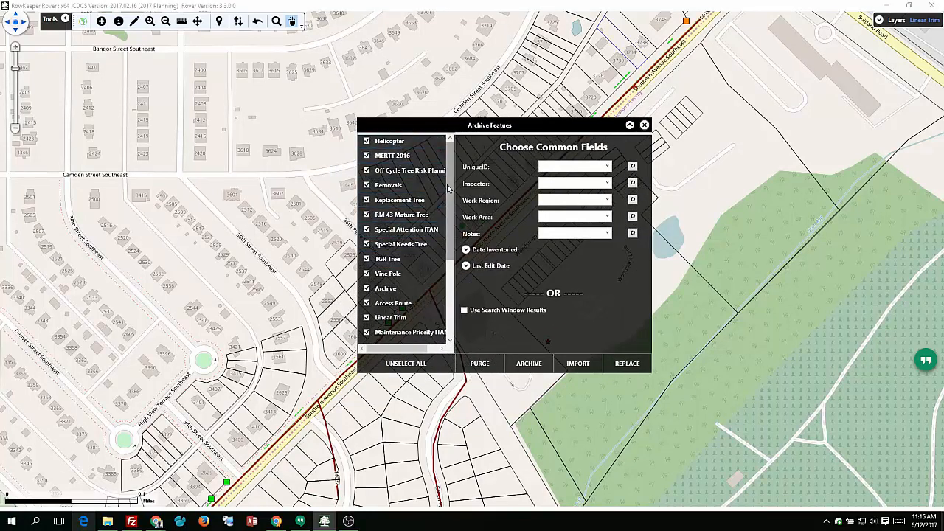
{"action": "scroll", "coordinate": [448, 188], "scroll_direction": "down", "scroll_amount": 3}
{"action": "scroll", "coordinate": [448, 188], "scroll_direction": "up", "scroll_amount": 3}
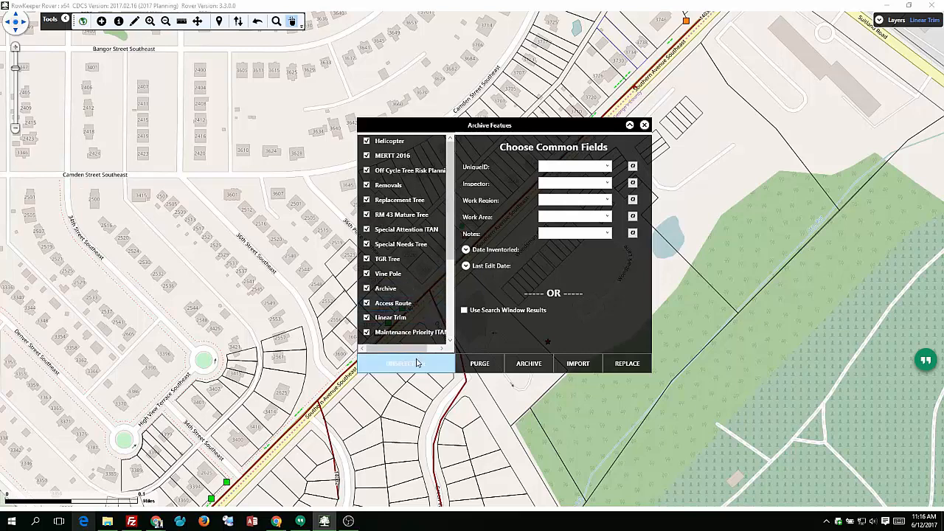
{"action": "left_click", "coordinate": [417, 363]}
- Try selecting the Removals and Special Attention ITAN layers individually, and clear both selections again
{"action": "left_click", "coordinate": [367, 185]}
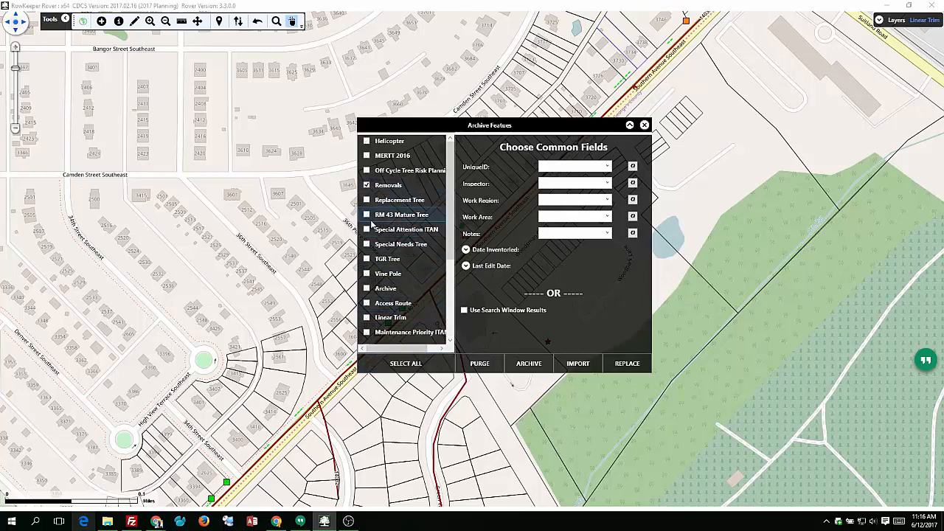
{"action": "left_click", "coordinate": [366, 231]}
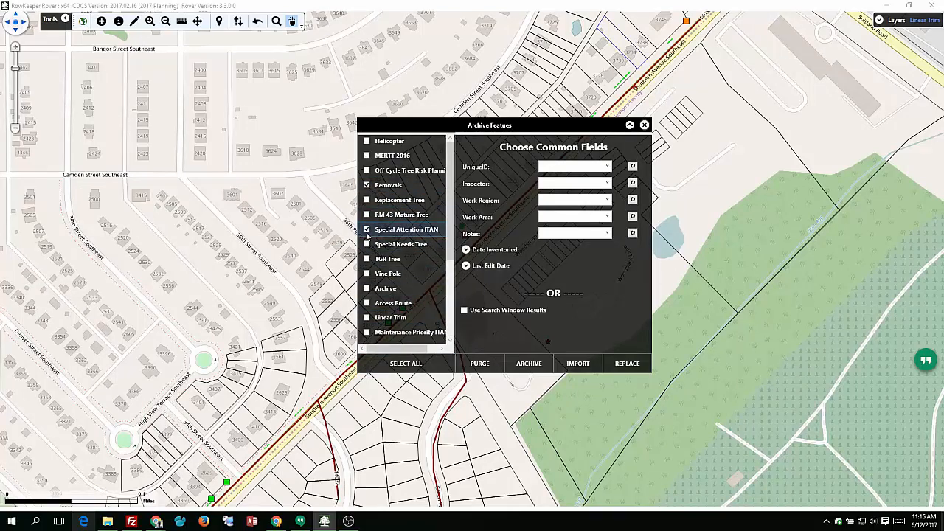
{"action": "left_click", "coordinate": [367, 229]}
{"action": "left_click", "coordinate": [366, 185]}
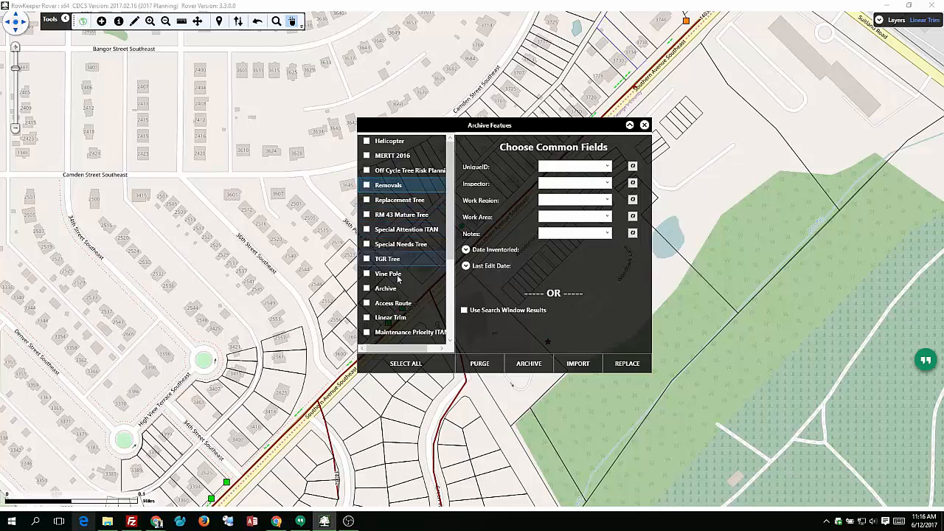
- Select all layers in the Archive Features window and clear the whole selection again
{"action": "left_click", "coordinate": [405, 363]}
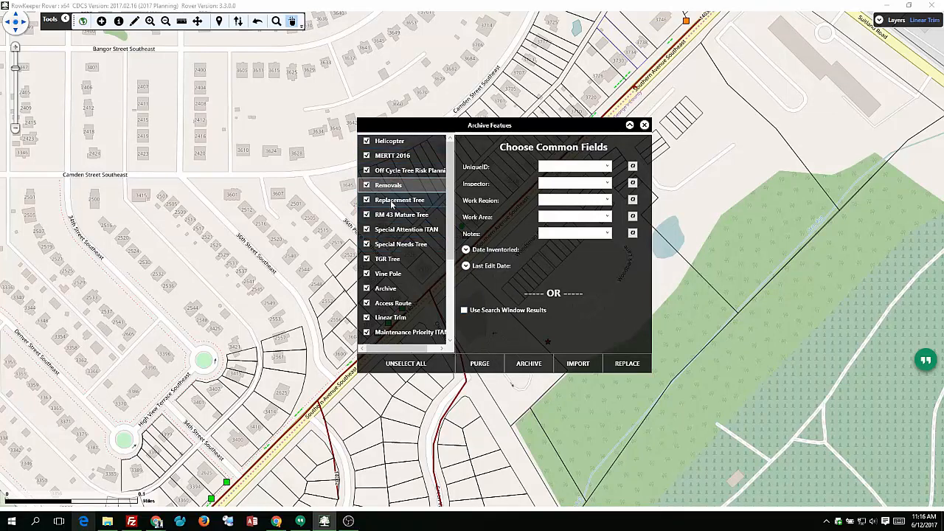
{"action": "left_click", "coordinate": [396, 366]}
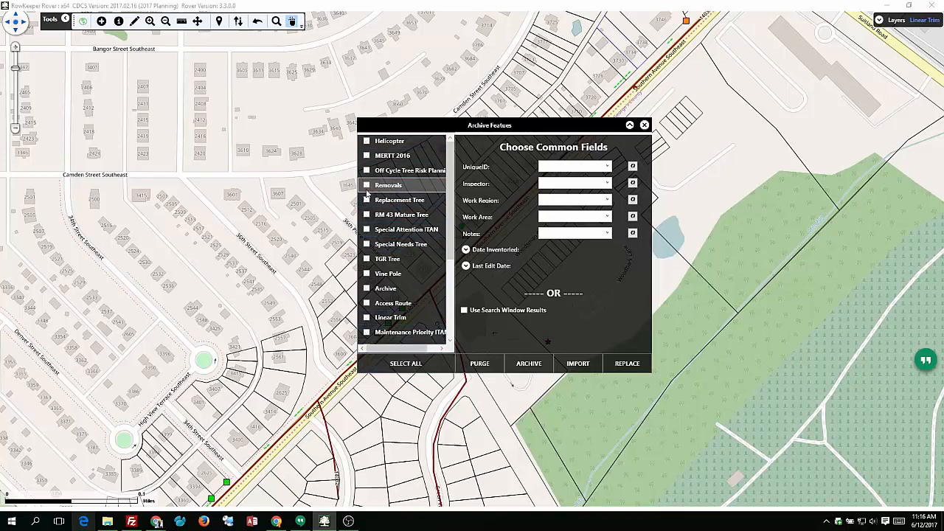
- Archive only the Removals layer under the default file name, and decline clearing the selected layers
{"action": "left_click", "coordinate": [366, 185]}
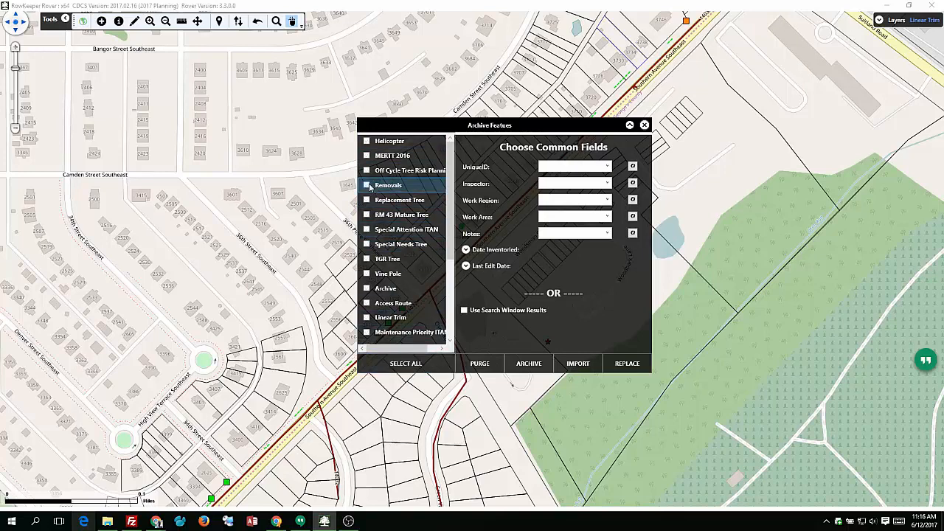
{"action": "left_click", "coordinate": [530, 362]}
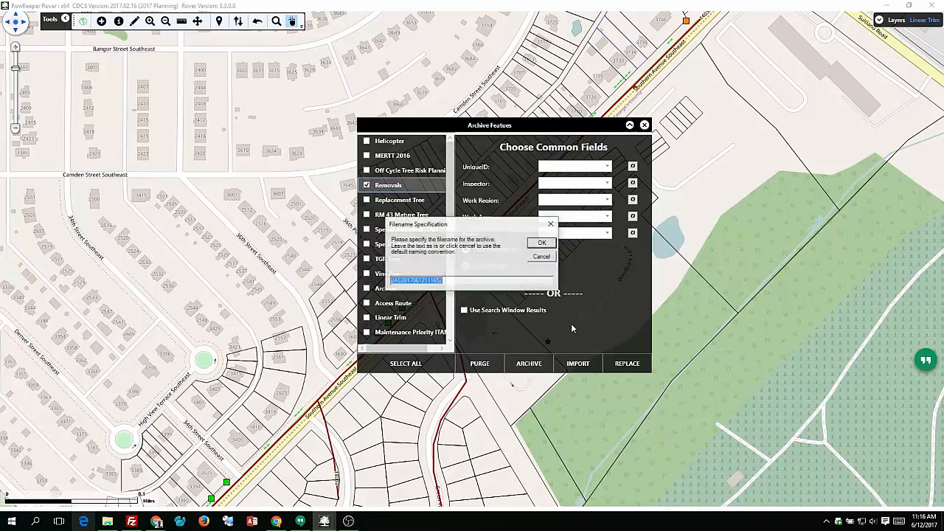
{"action": "left_click", "coordinate": [539, 243]}
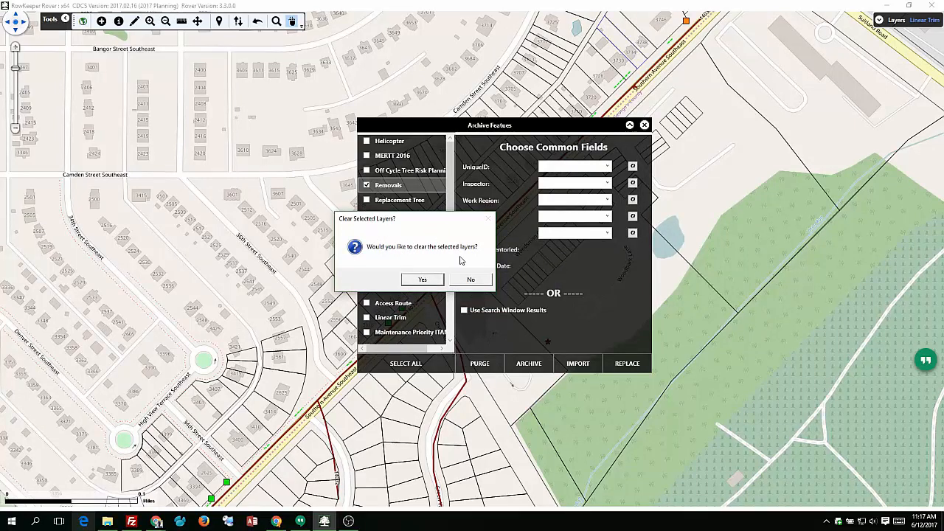
{"action": "left_click", "coordinate": [479, 281]}
{"action": "left_click", "coordinate": [511, 297]}
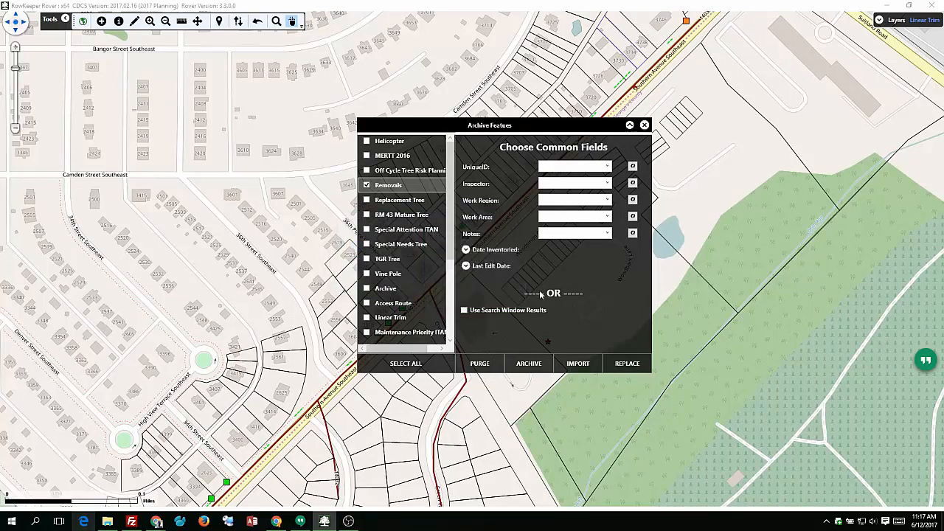